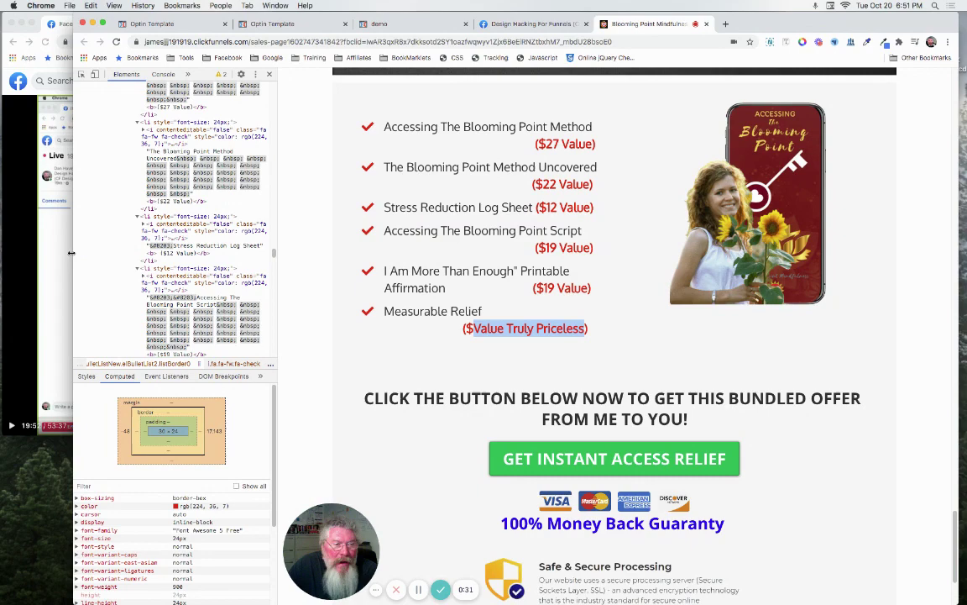
Step: Resize the browser window narrower and wider to check how the sales page's recap bullet list and prices wrap
drag(71, 239, 210, 262)
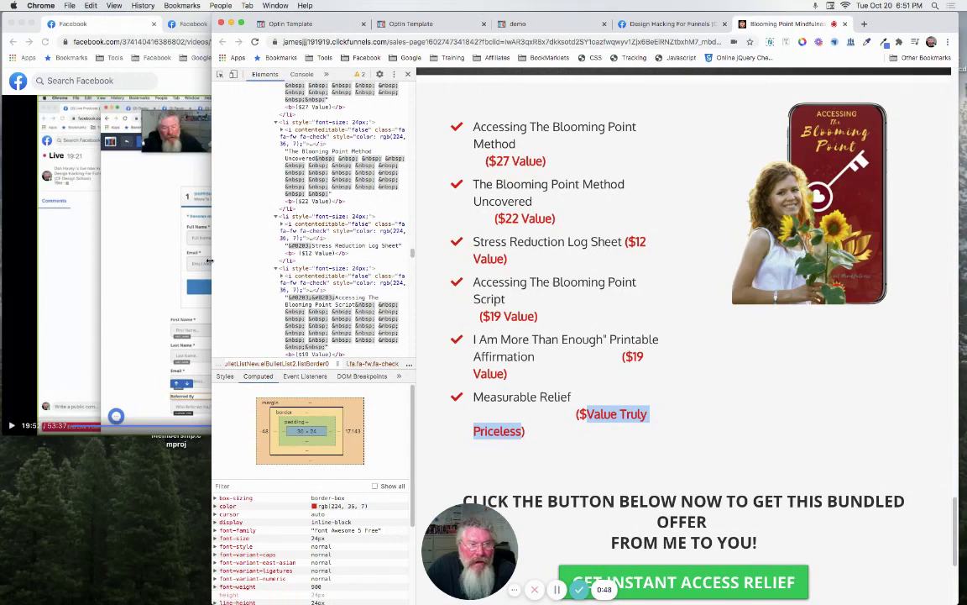
drag(210, 261, 235, 269)
scroll(475, 291, up, 5)
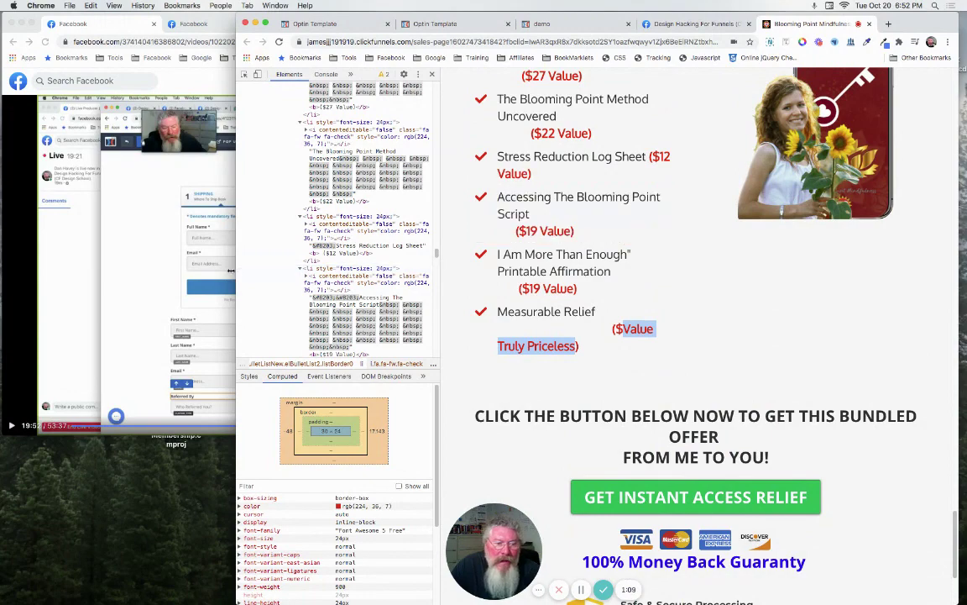
drag(235, 270, 46, 258)
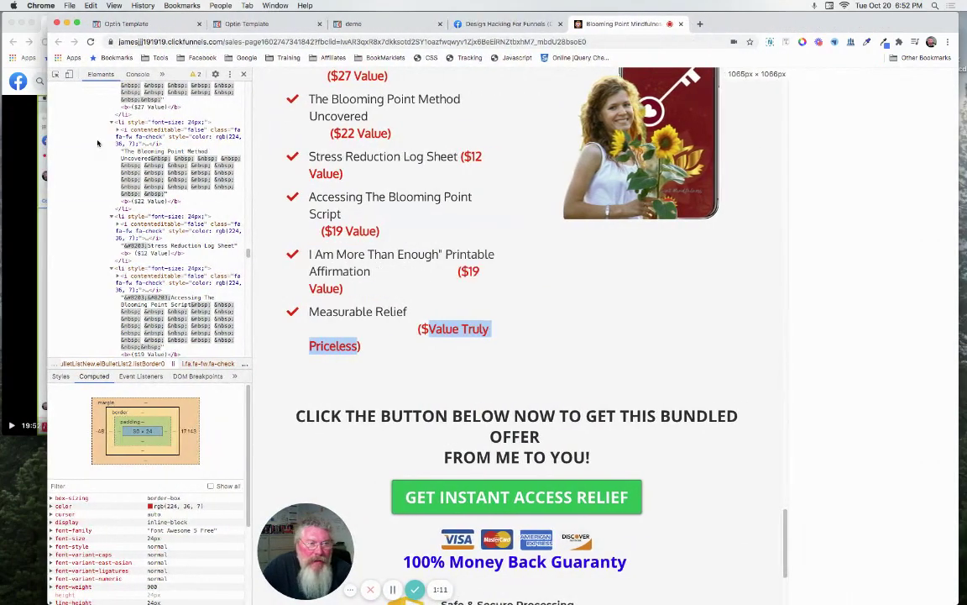
Step: Emulate an iPad in landscape orientation to inspect the sales page's recap bullet list, and leave device emulation
click(71, 75)
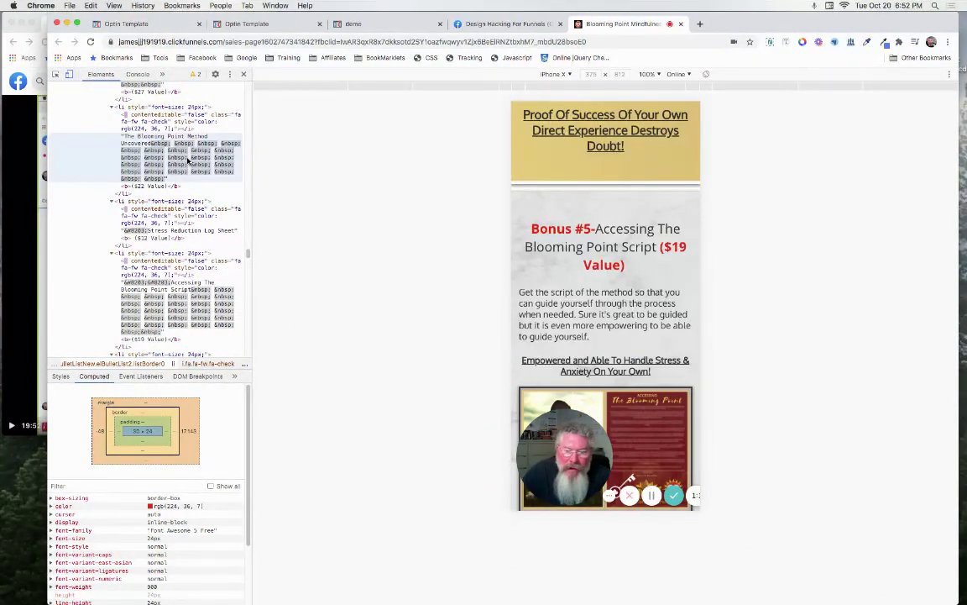
click(558, 77)
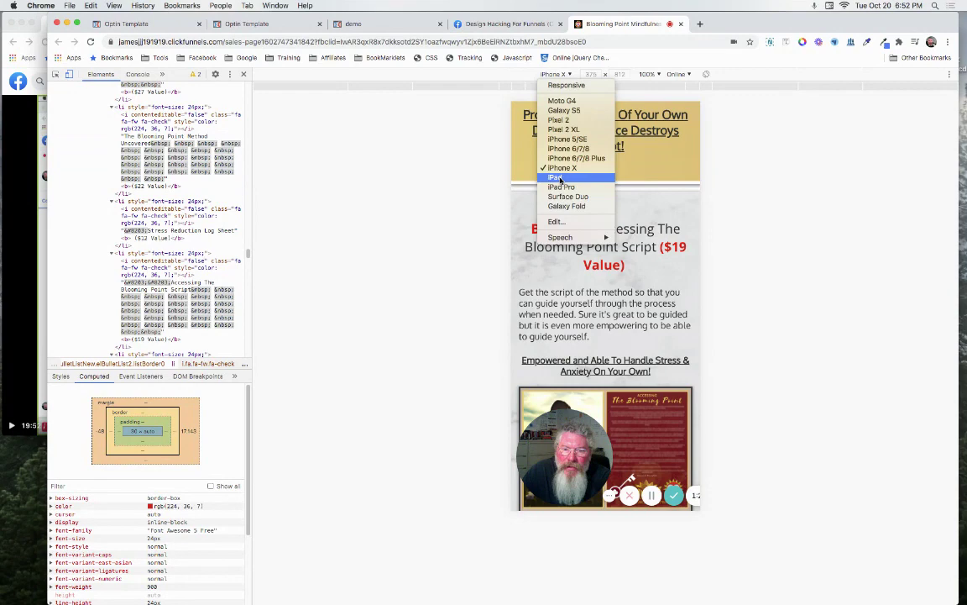
click(561, 178)
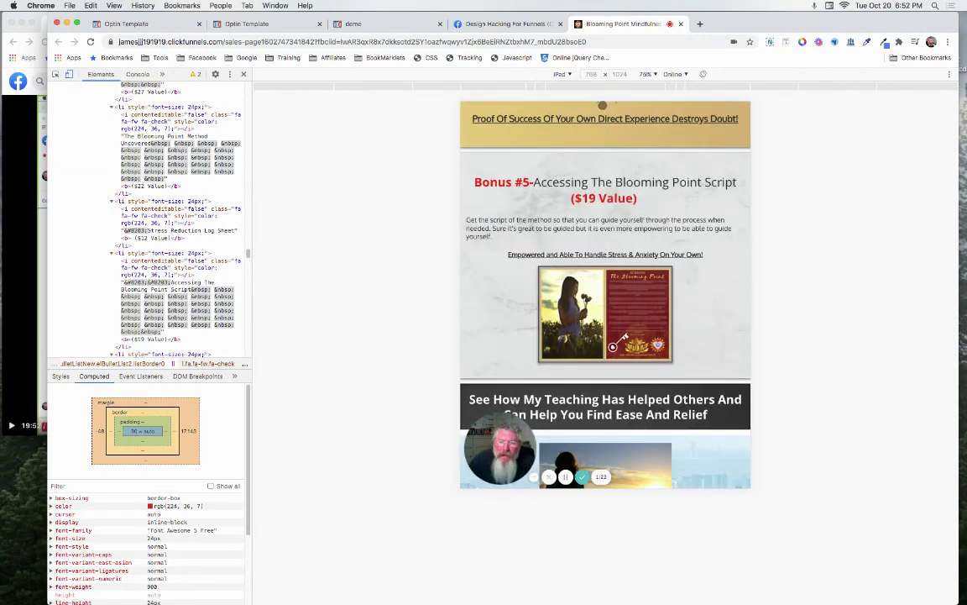
click(703, 75)
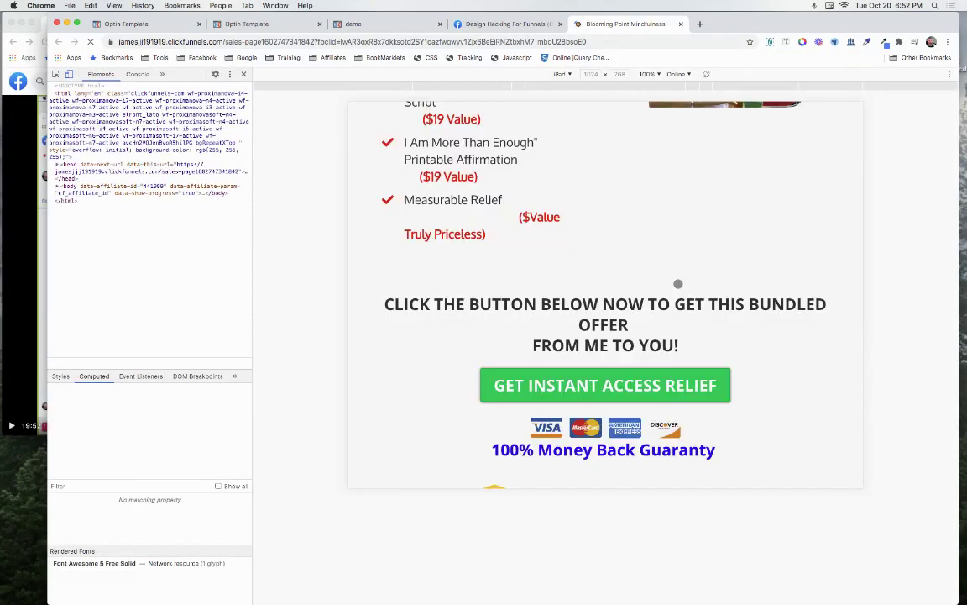
scroll(677, 284, up, 5)
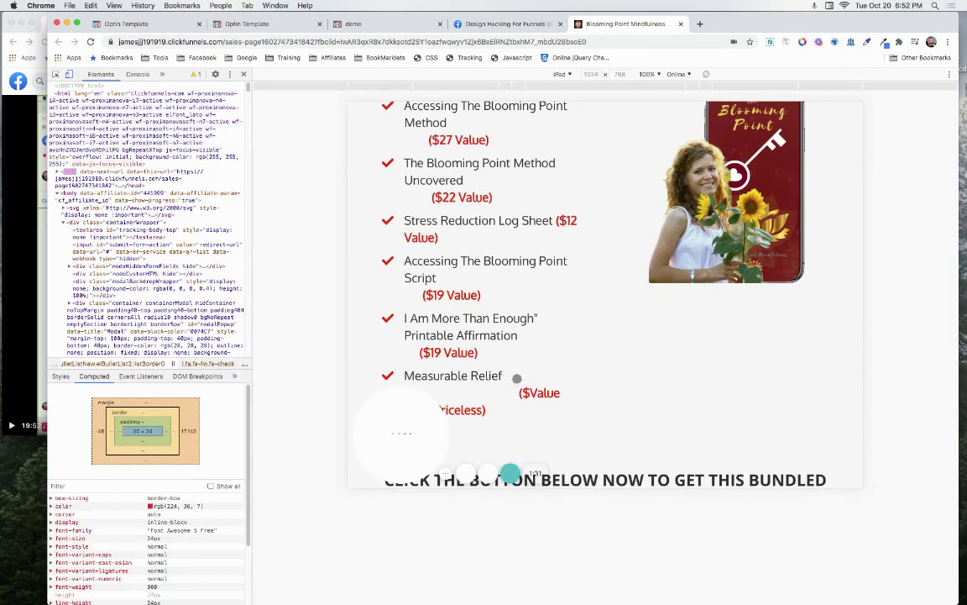
scroll(551, 356, up, 5)
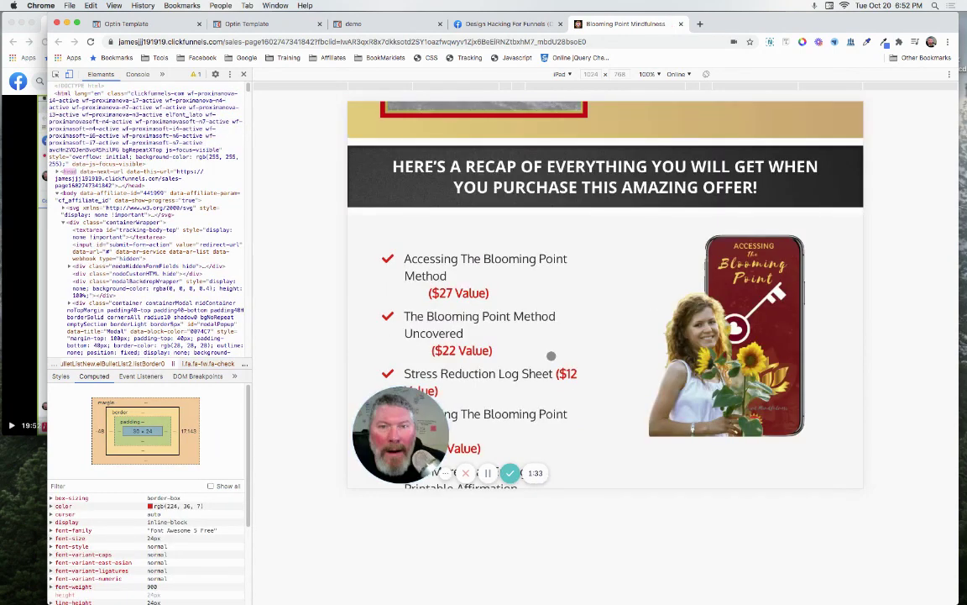
scroll(551, 356, down, 11)
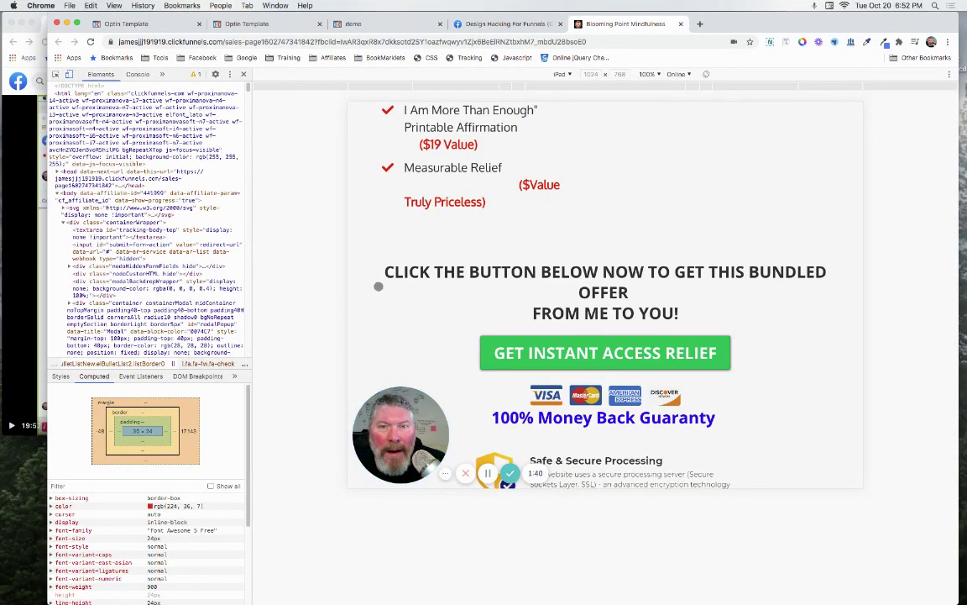
click(71, 76)
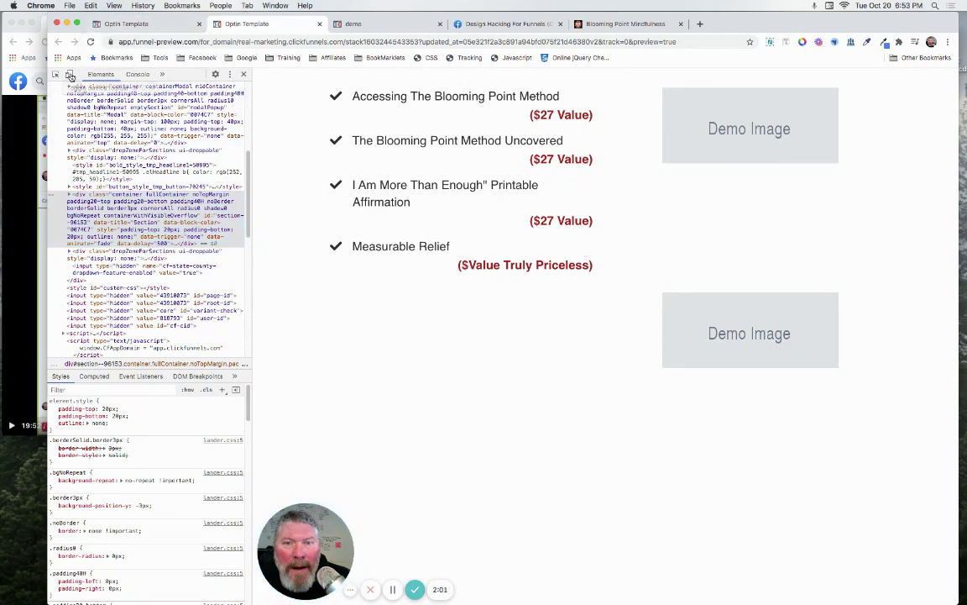
Step: Emulate an iPad on the Optin Template preview and rotate it to check the price alignment in both orientations
click(71, 75)
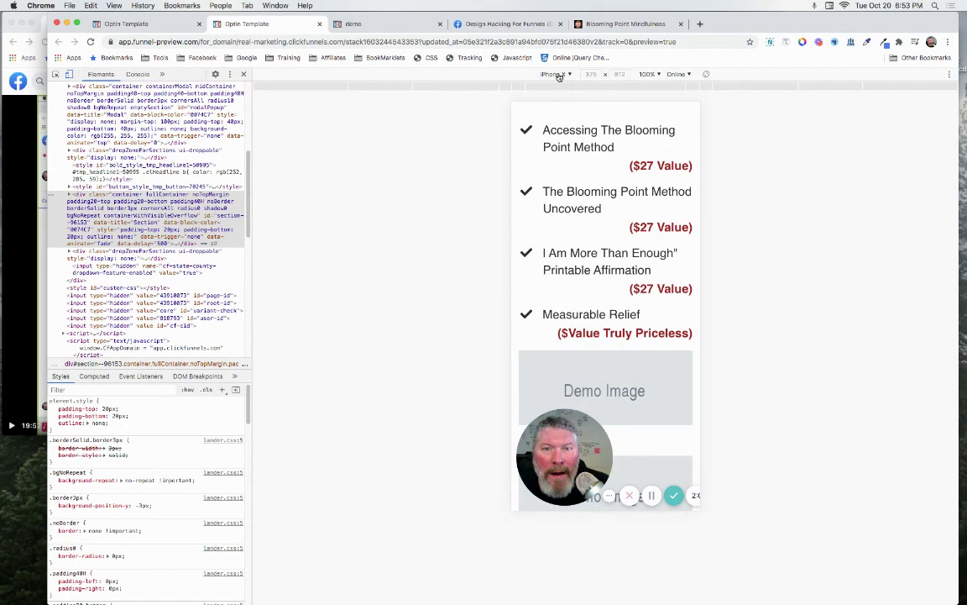
click(561, 76)
click(569, 178)
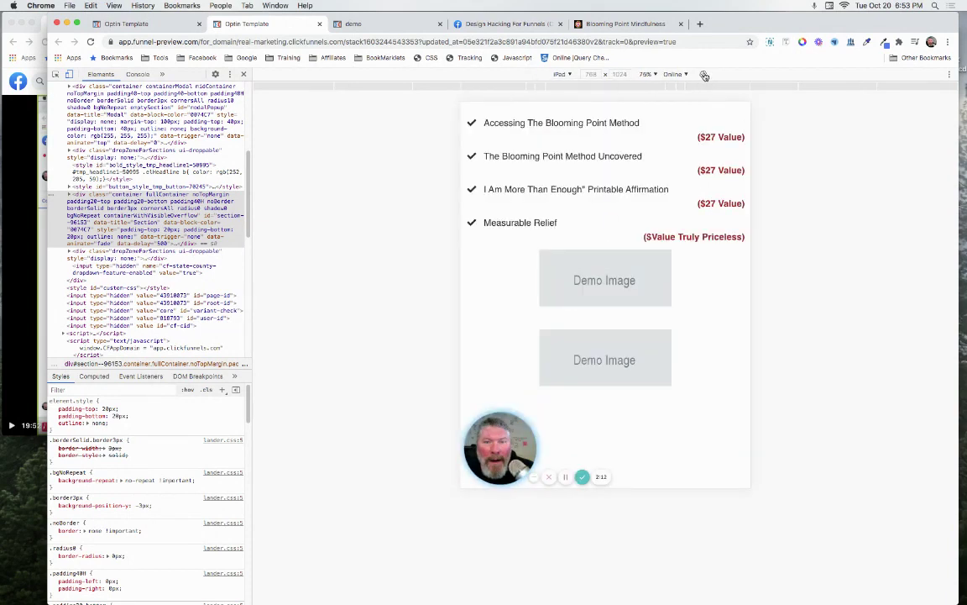
click(706, 75)
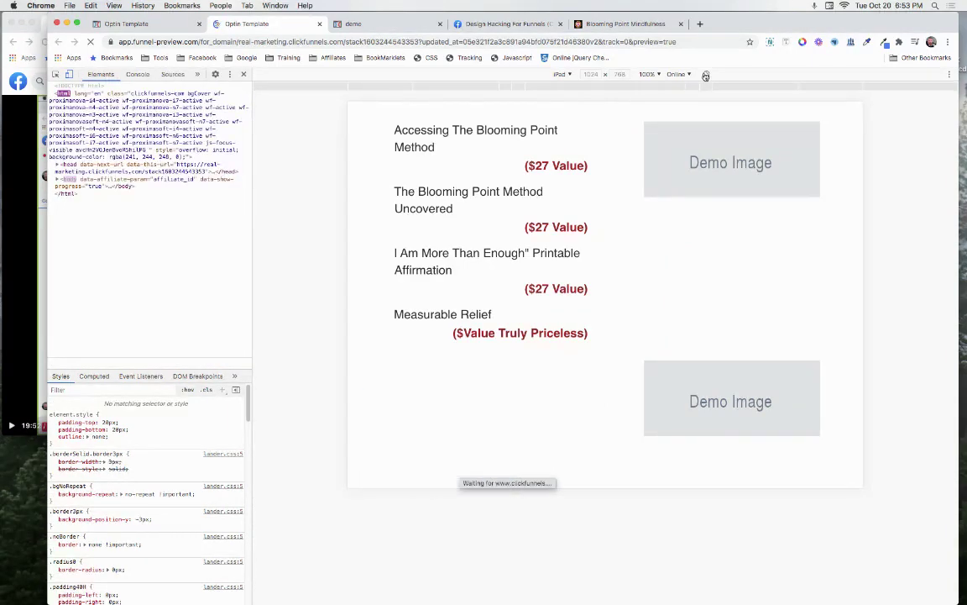
click(705, 75)
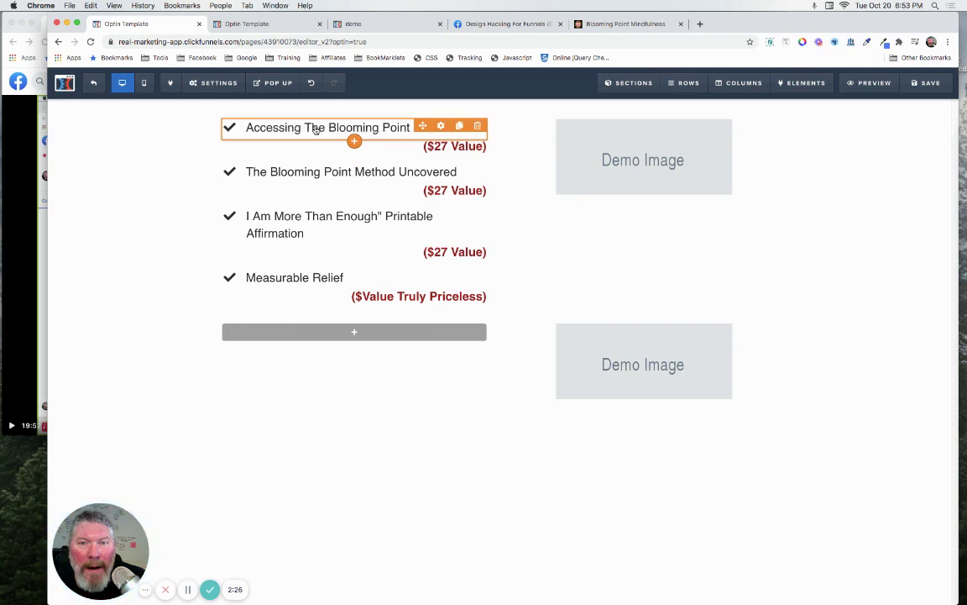
Step: Add a Bullet List element to the empty column below the existing list in the Optin Template editor
click(441, 127)
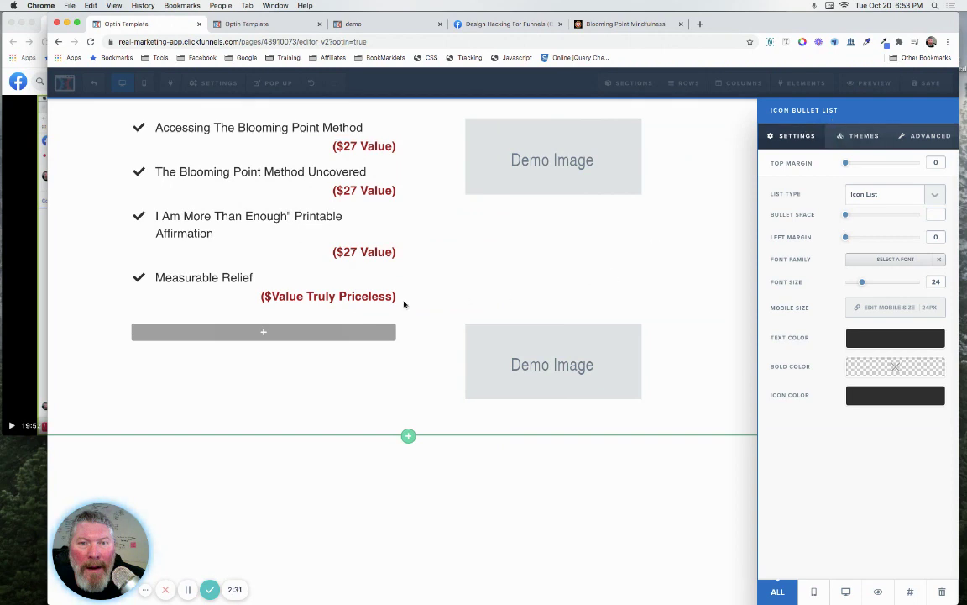
click(404, 304)
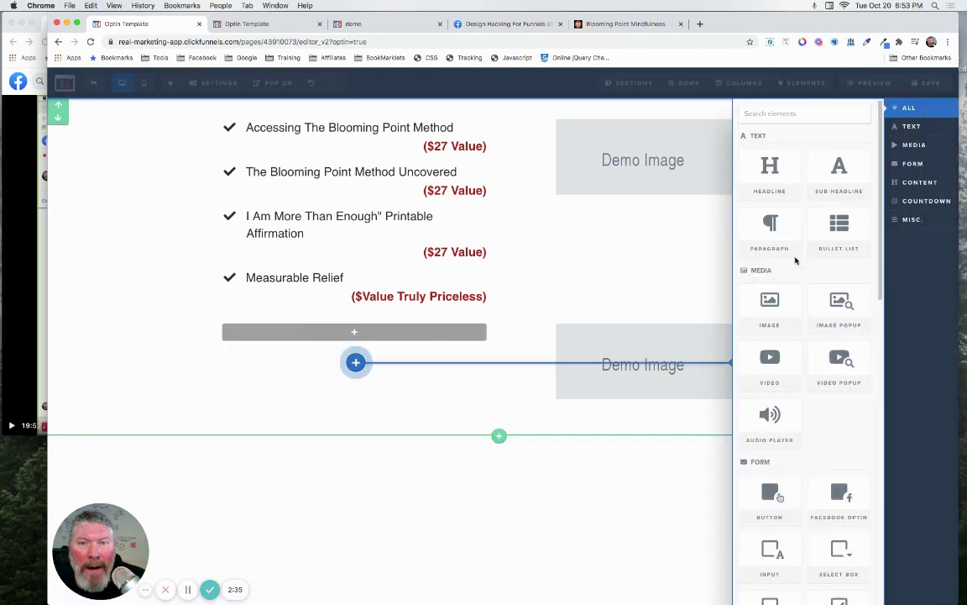
click(839, 231)
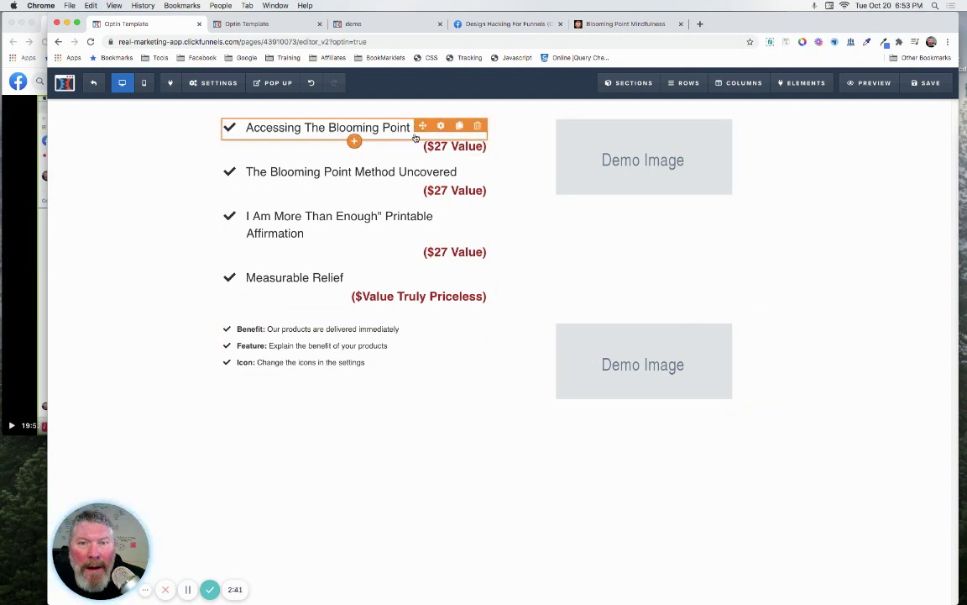
Step: Delete the Feature and Icon items from the new bullet list, keeping only the Benefit item
click(370, 361)
drag(369, 362, 254, 343)
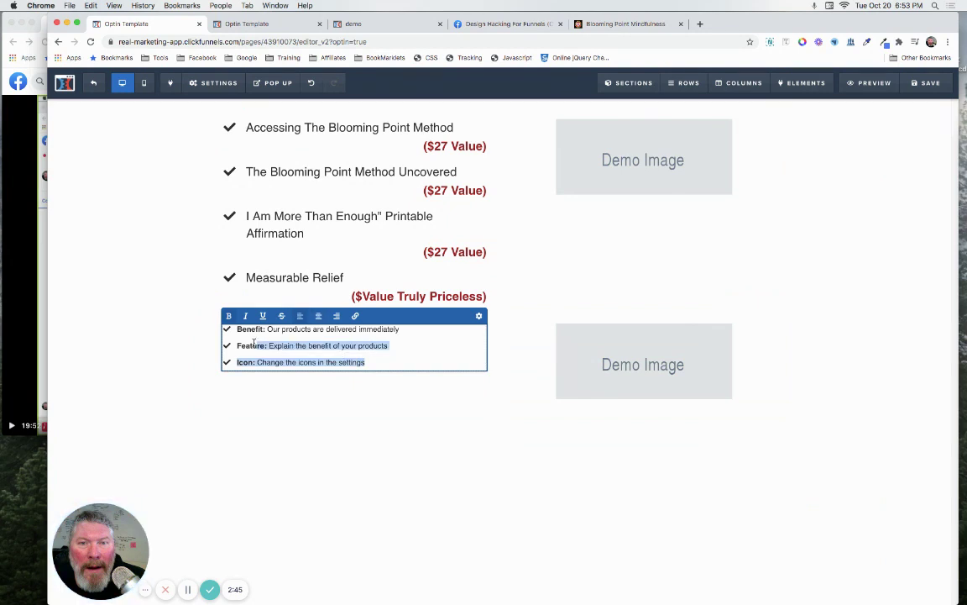
key(BackSpace)
key(BackSpace)
key(BackSpace)
key(BackSpace)
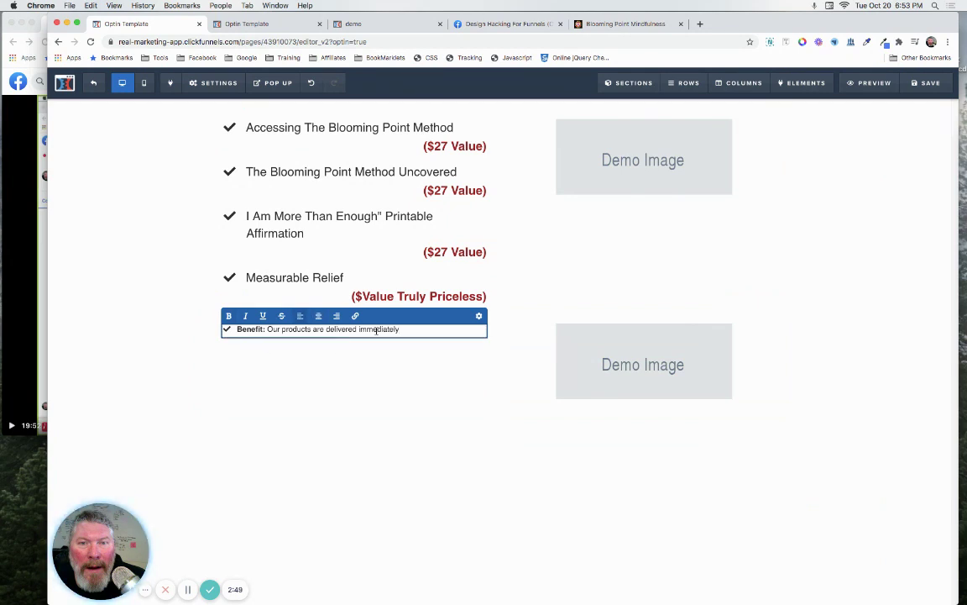
Step: Review the settings of the first price sub-headline and the top margin of the second bullet list
click(383, 148)
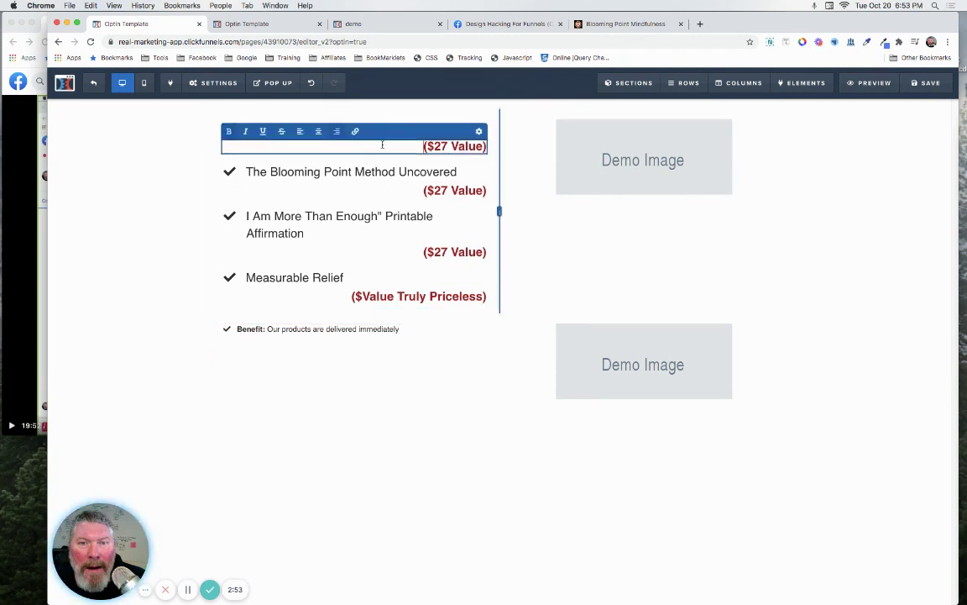
click(480, 132)
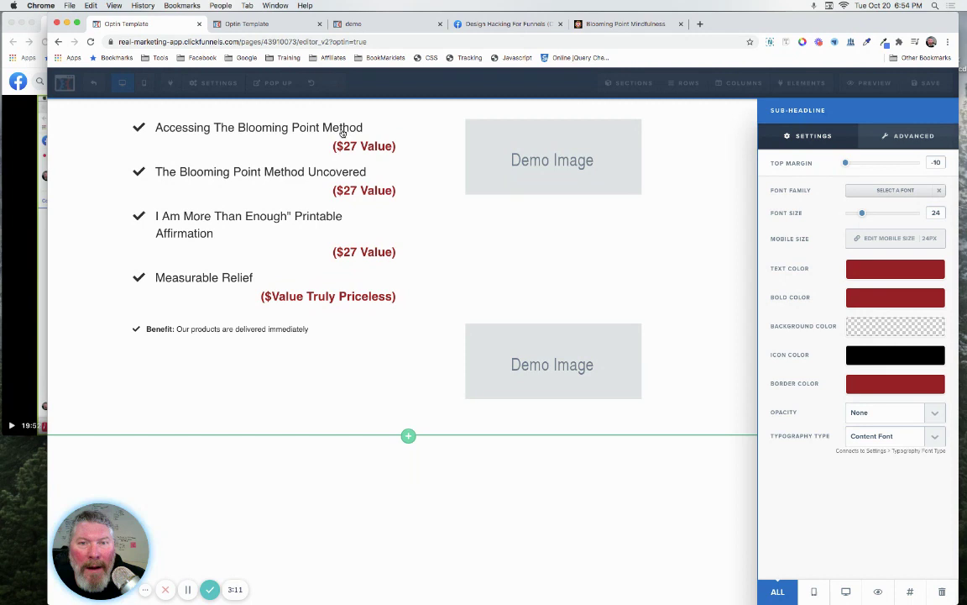
click(314, 146)
click(437, 147)
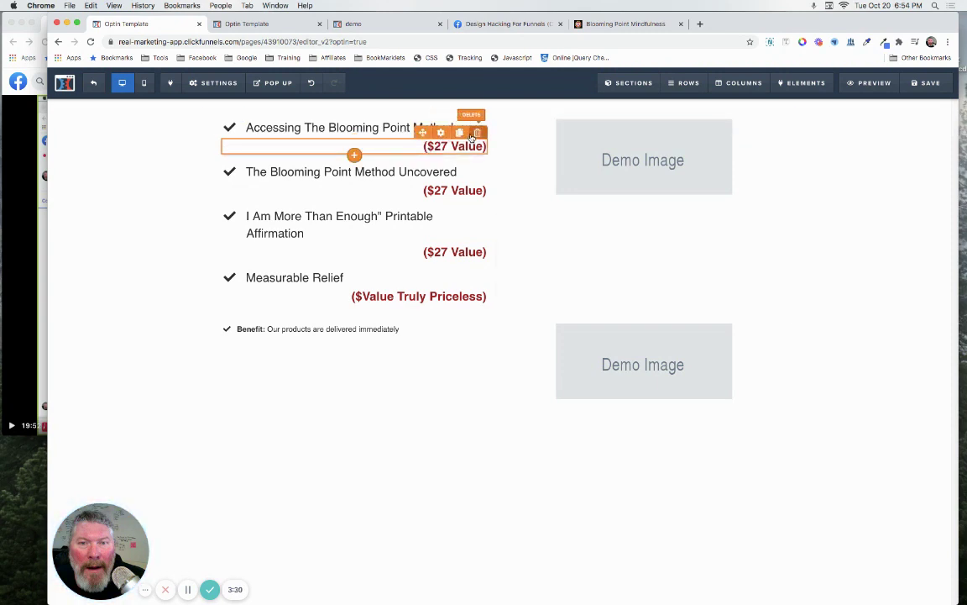
click(411, 176)
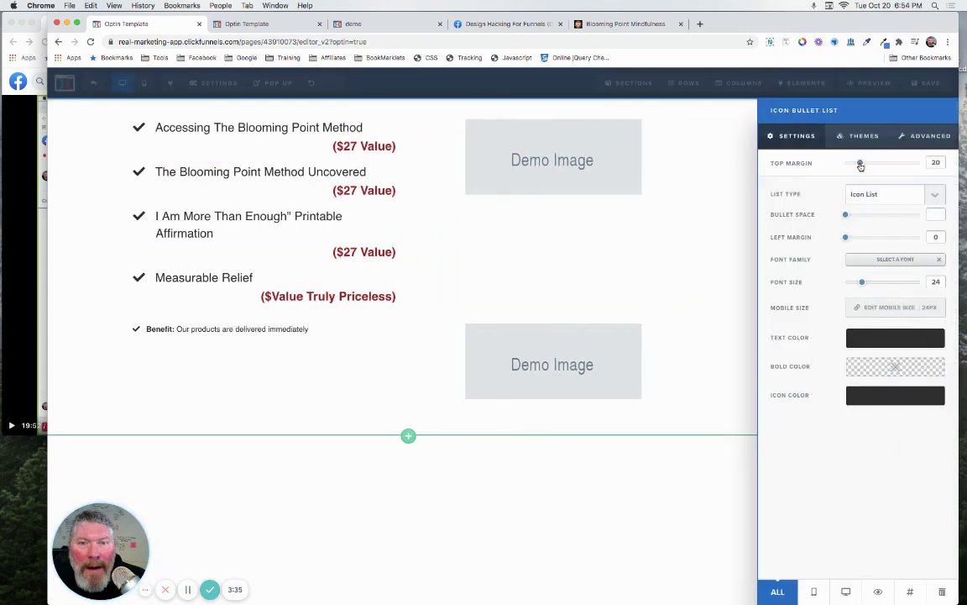
click(278, 173)
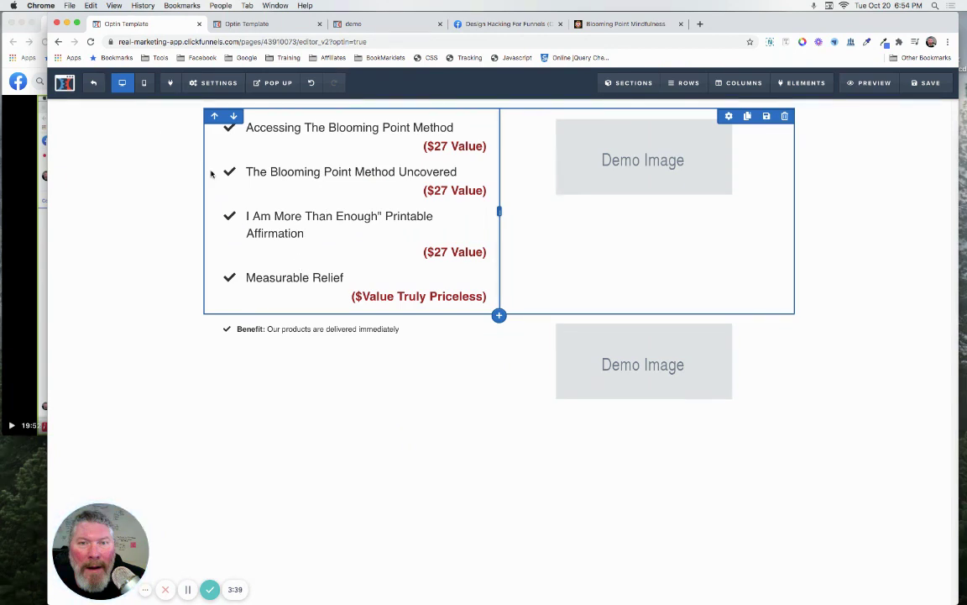
Step: View the template in the editor's mobile layout and compare it with the recap list on the Blooming Point sales page
click(144, 83)
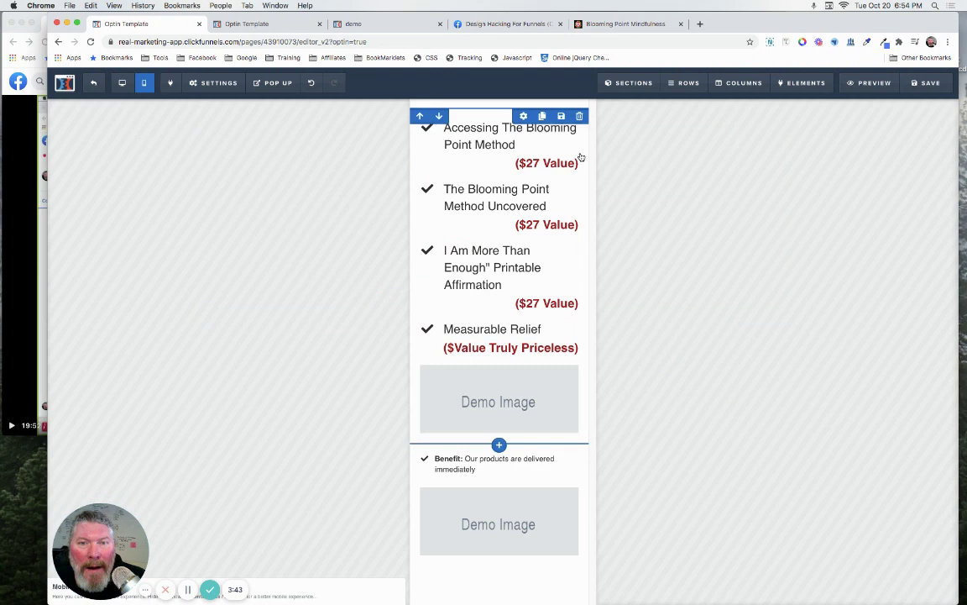
click(602, 28)
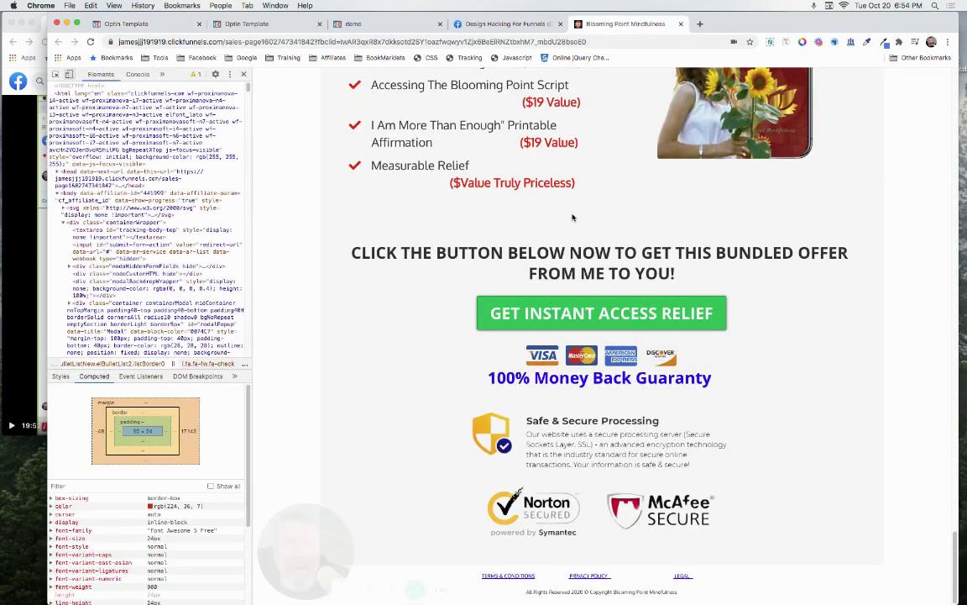
scroll(481, 210, up, 3)
scroll(481, 210, down, 3)
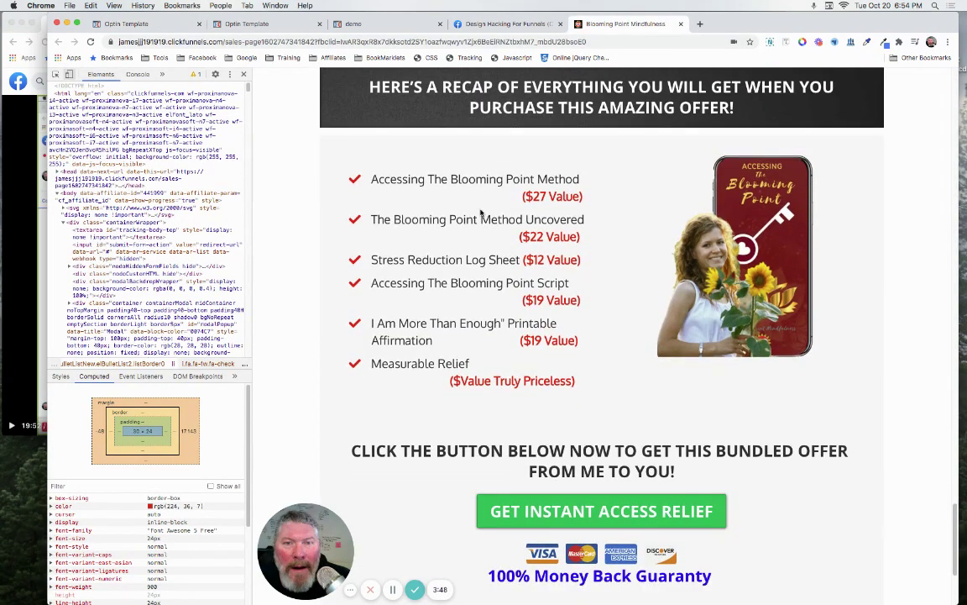